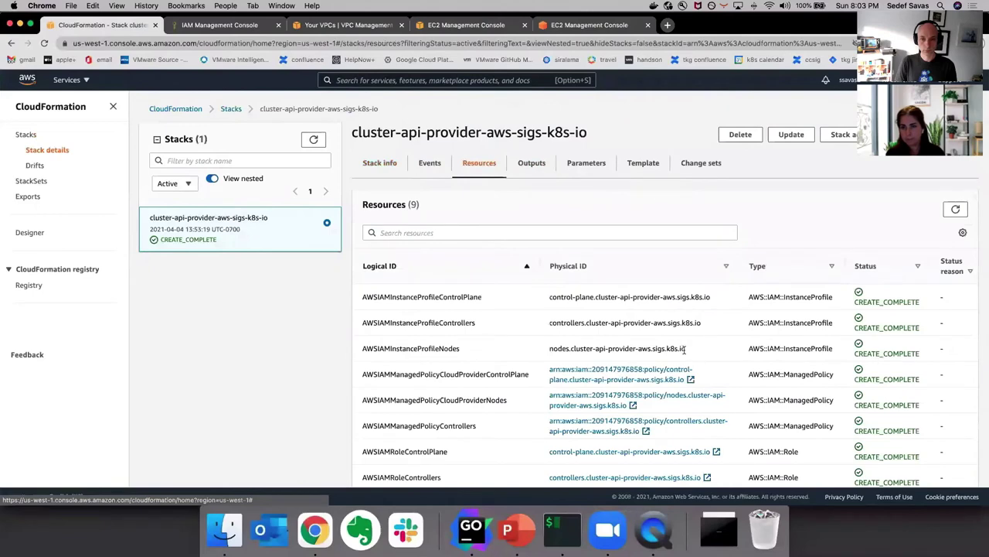
# Step: Review the list of resources created by the cluster-api-provider-aws-sigs-k8s-io CloudFormation stack
pyautogui.scroll(-2, 678, 350)
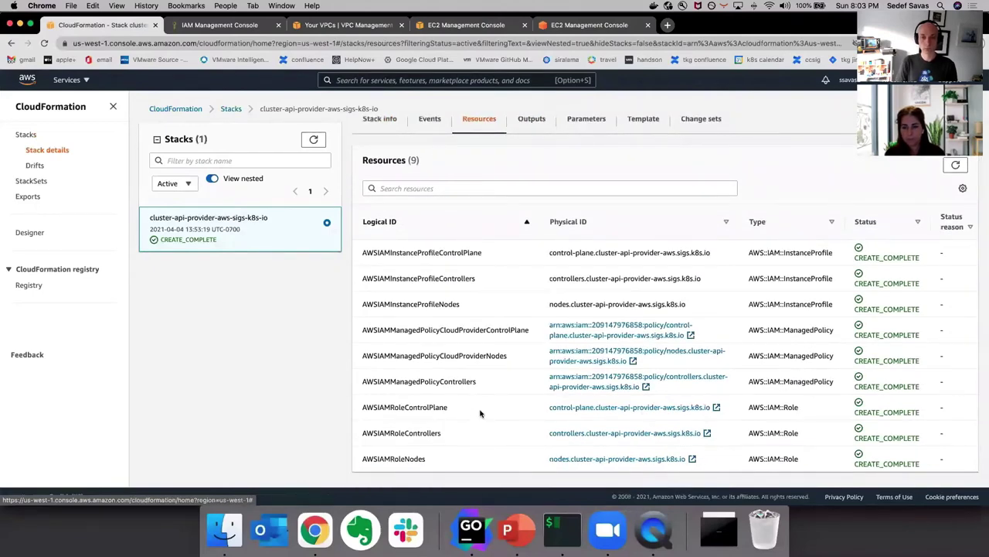
pyautogui.scroll(2, 480, 413)
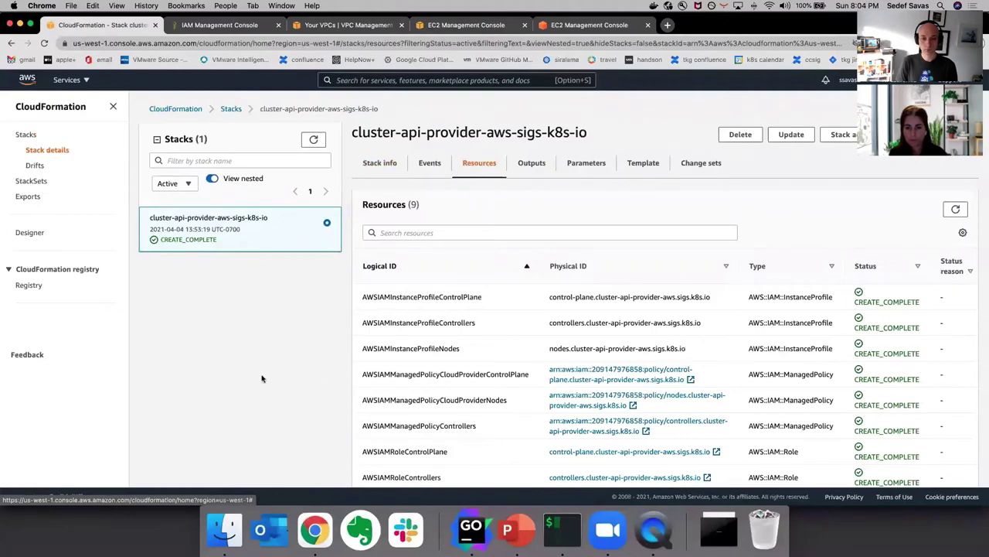
# Step: In the capa-dev IAM console, open management-role and inspect the permissions of its attached controllers.cluster-api-provider-aws.sigs.k8s.io policy
pyautogui.hotkey('ctrl', 'alt', 'Right')
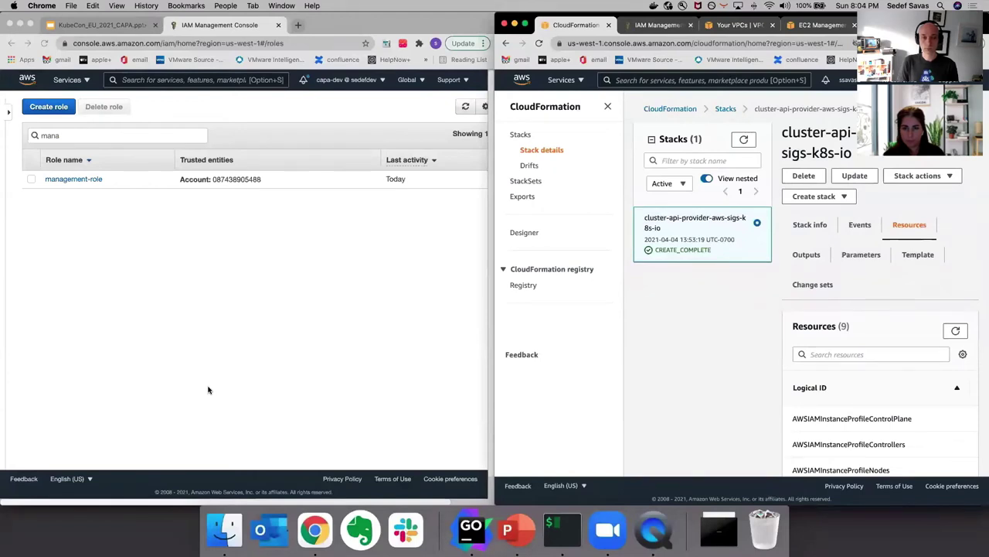
pyautogui.click(249, 383)
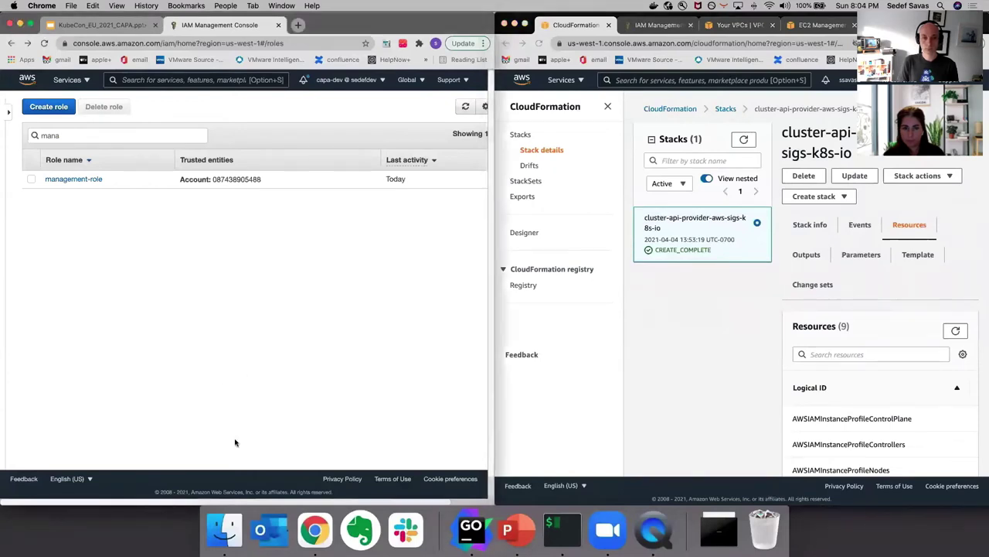
pyautogui.click(66, 180)
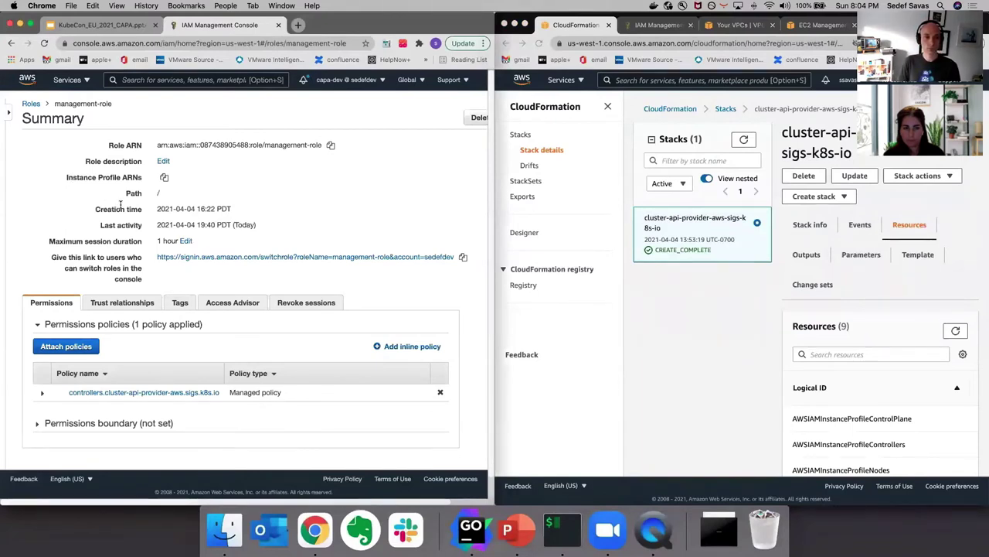
pyautogui.click(82, 393)
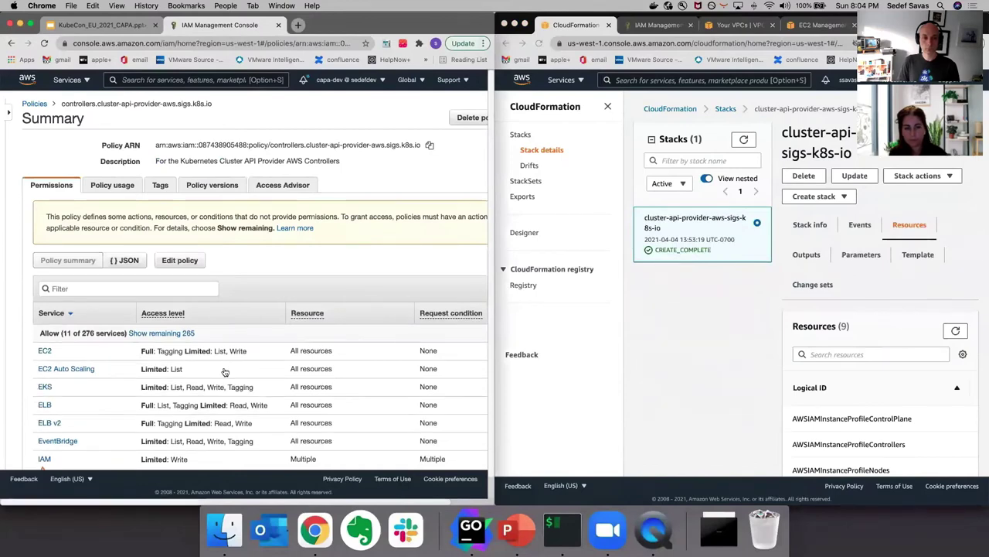
pyautogui.scroll(-2, 154, 381)
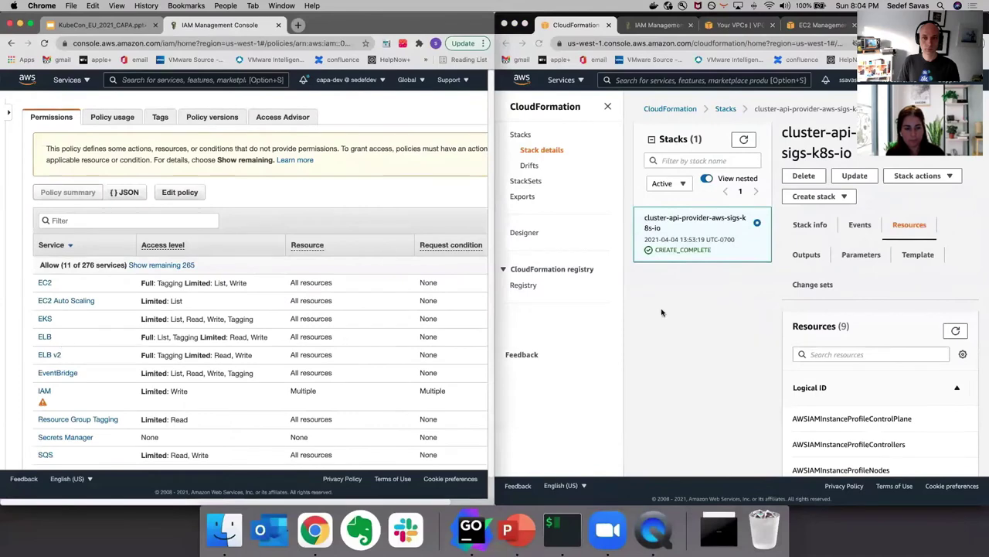
# Step: Open workload-role in the other account's IAM console and check its trusted entity and its attached controllers policy
pyautogui.click(648, 373)
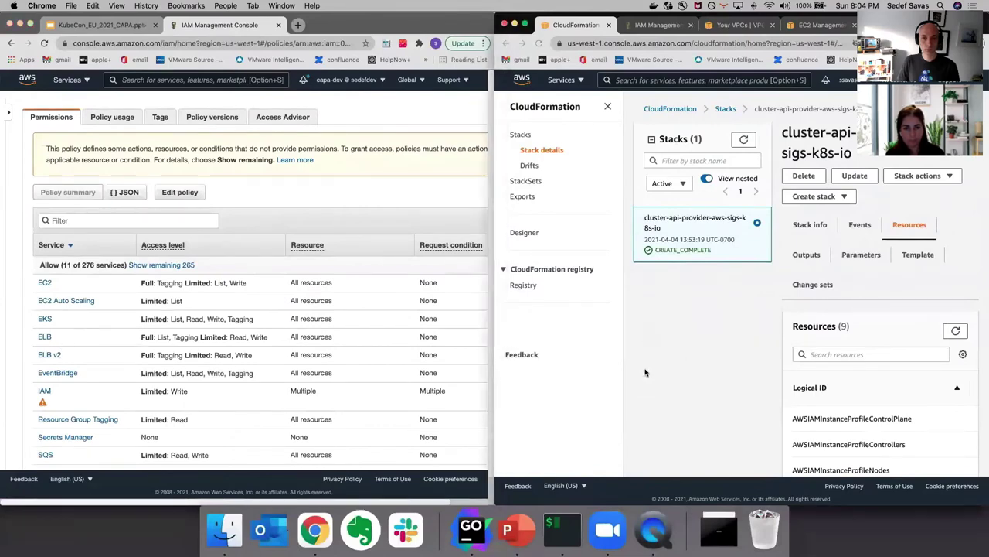
pyautogui.click(654, 26)
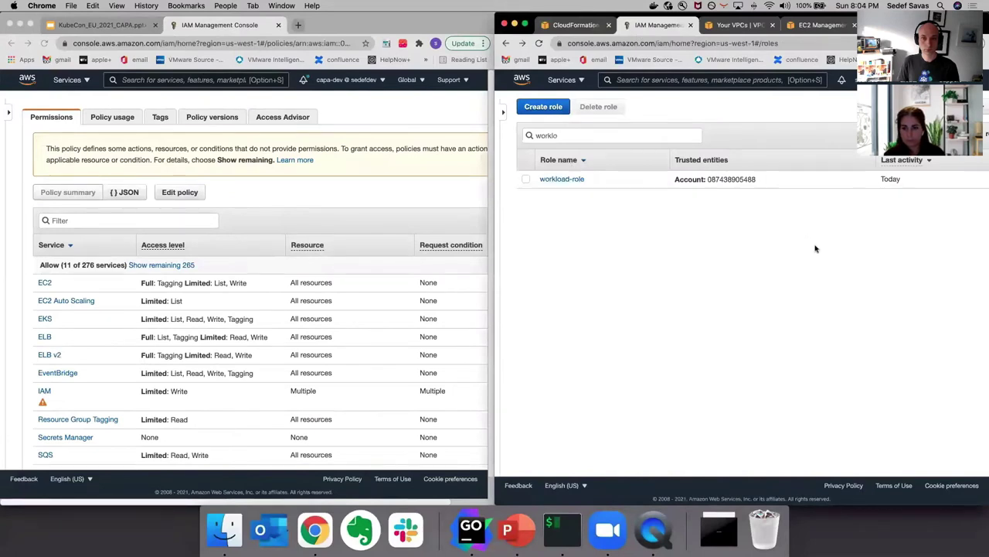
pyautogui.click(552, 179)
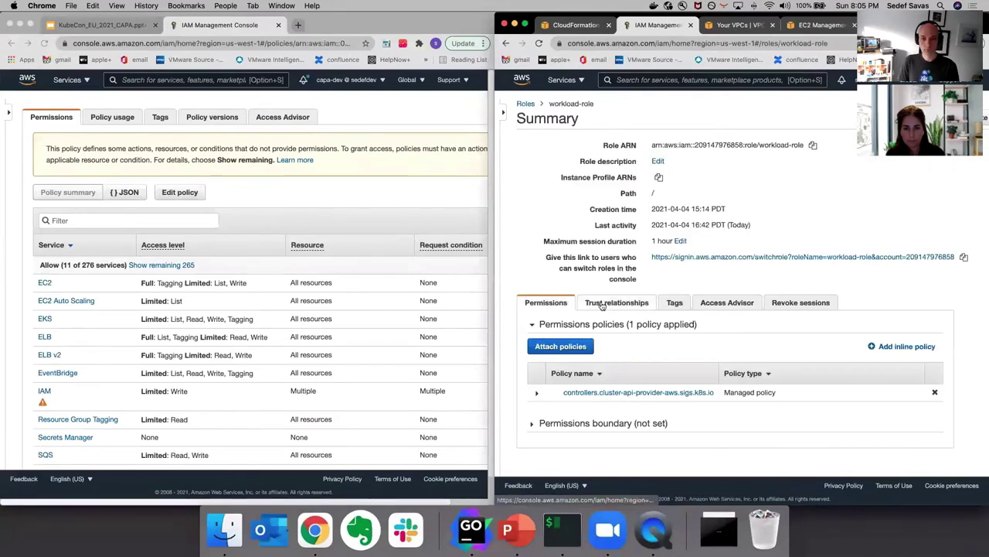
pyautogui.click(602, 304)
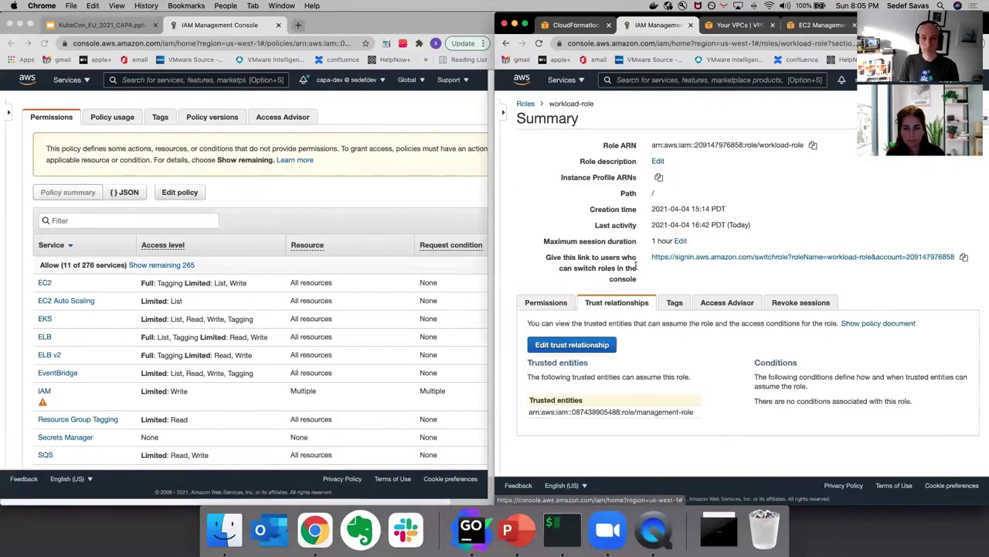
pyautogui.scroll(-1, 653, 270)
pyautogui.tripleClick(638, 402)
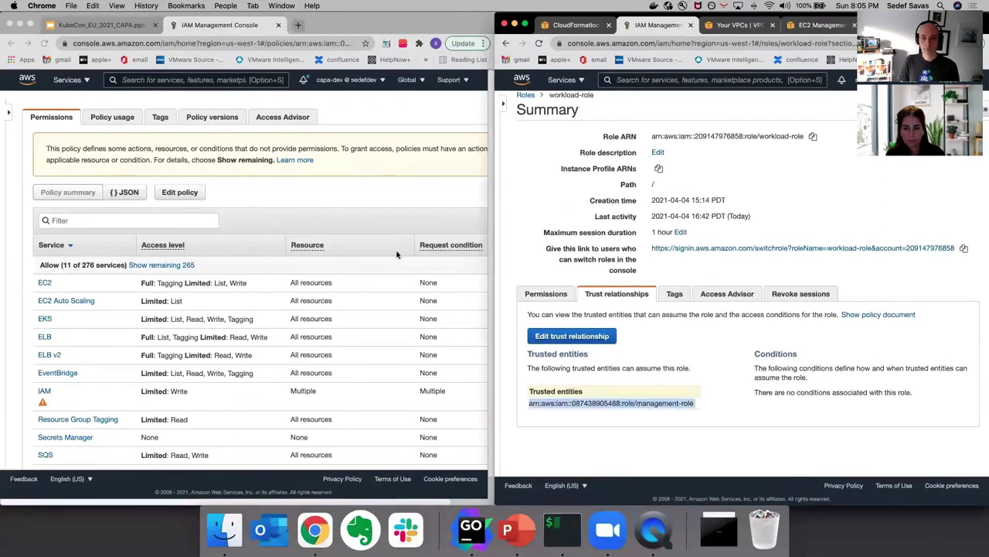
pyautogui.click(550, 297)
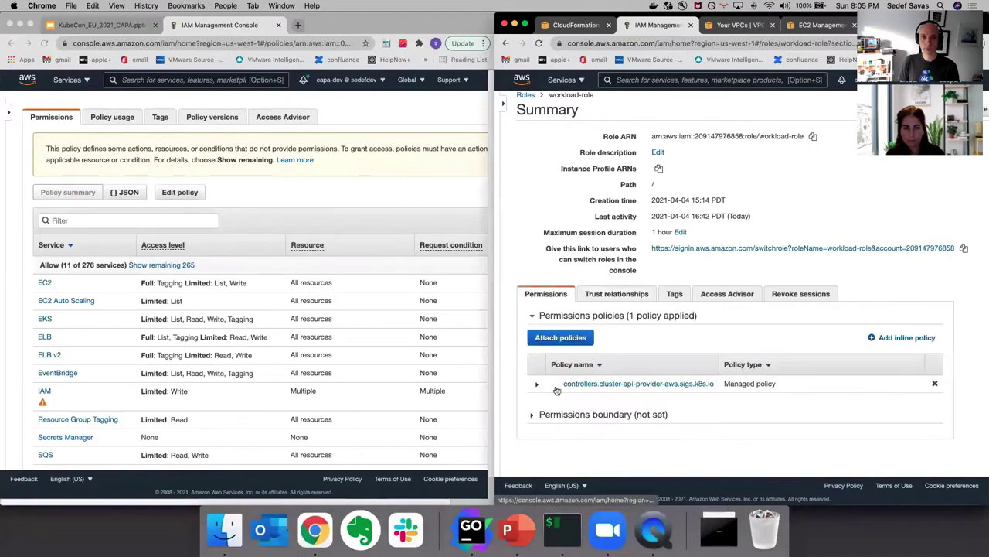
pyautogui.click(577, 387)
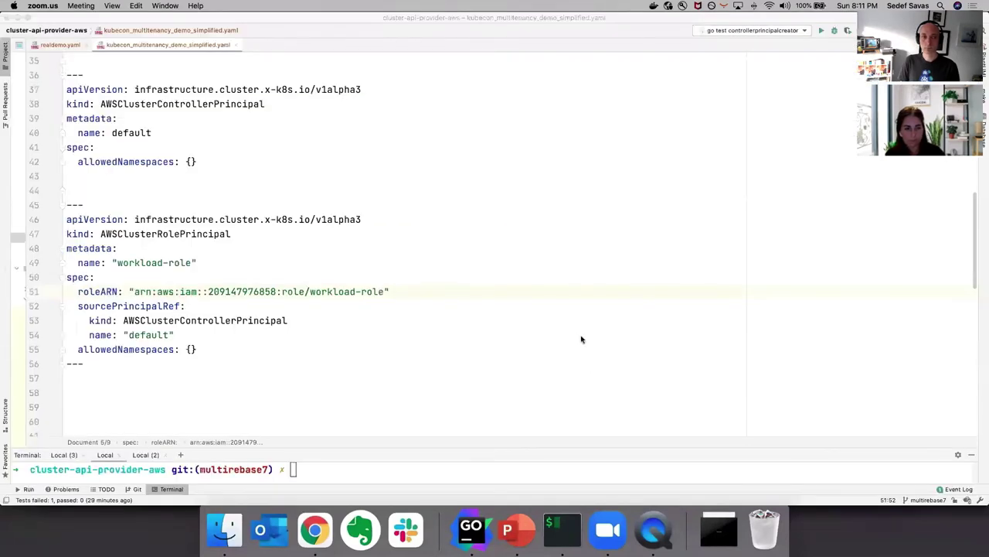
# Step: In kubecon_multitenancy_demo_simplified.yaml, highlight the AWSClusterControllerPrincipal definition, the AWSClusterRolePrincipal kind and its sourcePrincipalRef block
pyautogui.click(237, 391)
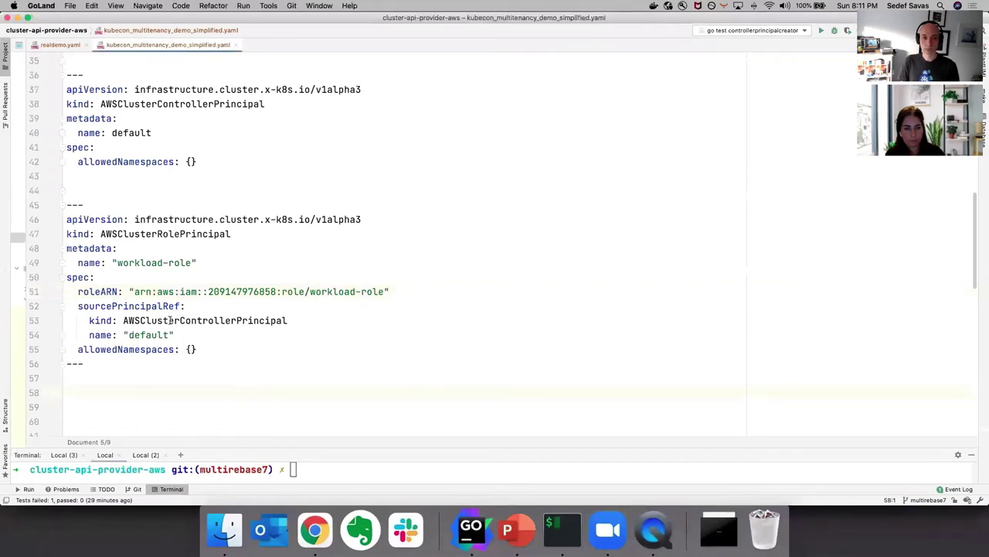
pyautogui.moveTo(123, 186); pyautogui.dragTo(44, 90)
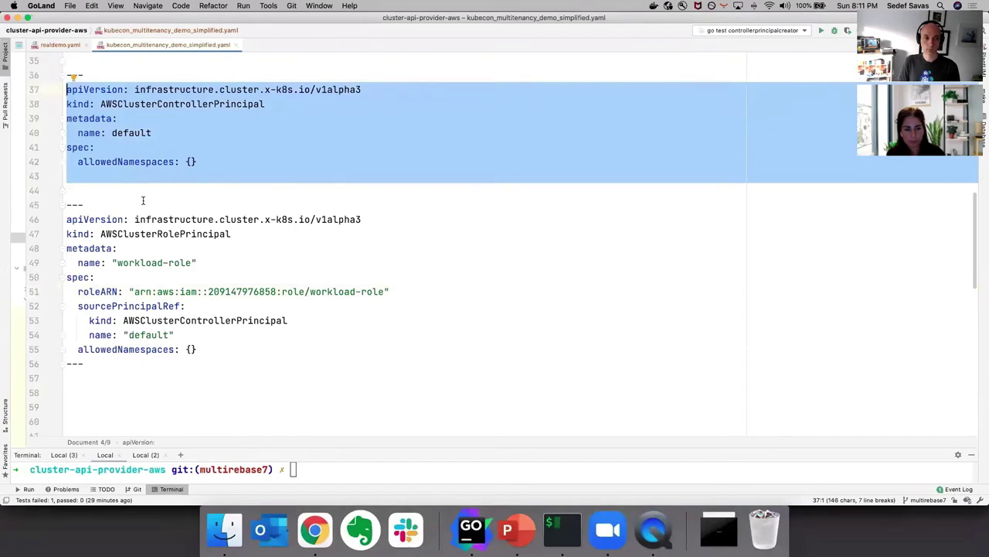
pyautogui.click(158, 241)
pyautogui.doubleClick(169, 234)
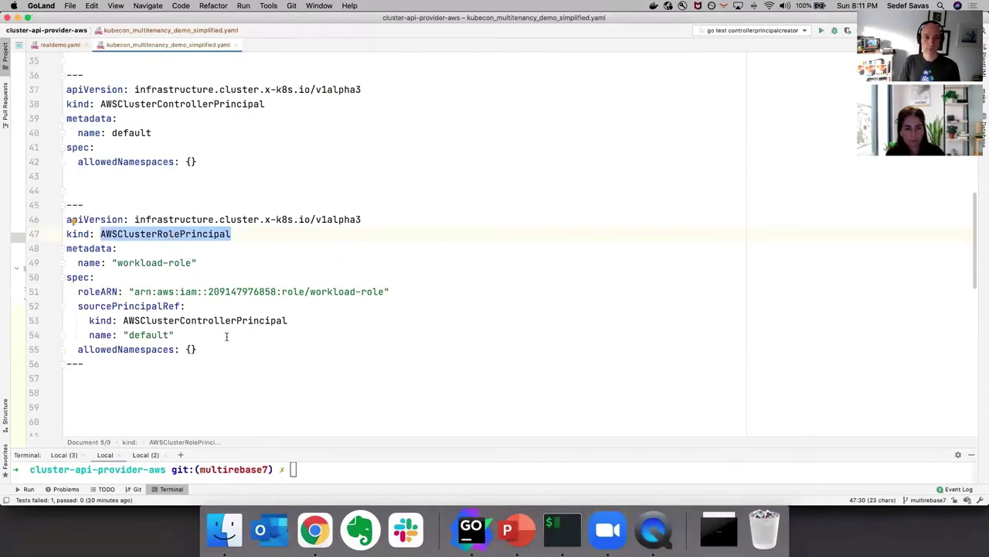
pyautogui.moveTo(225, 338); pyautogui.dragTo(36, 309)
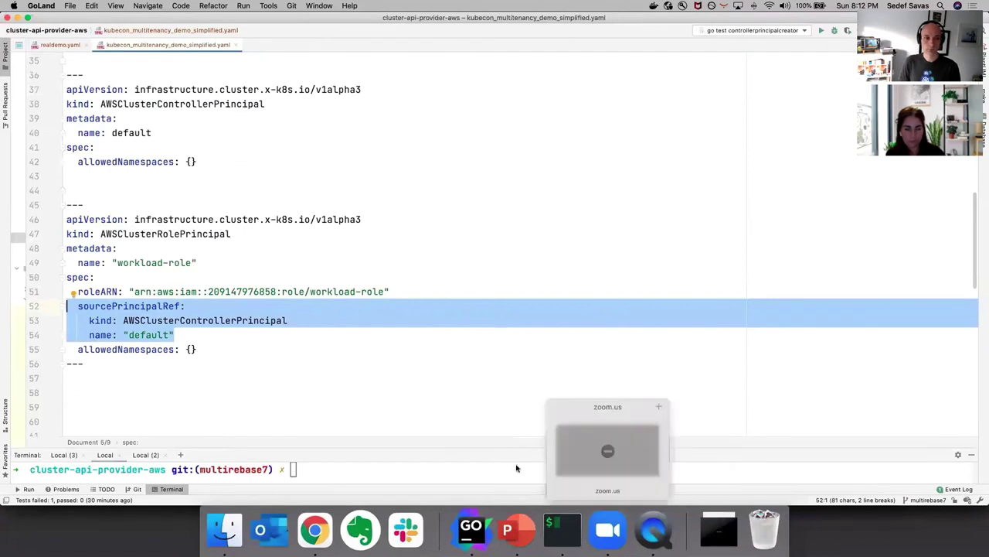
# Step: Switch to iTerm2, find a previous command in the shell history by searching for "get", and run it
pyautogui.moveTo(562, 528)
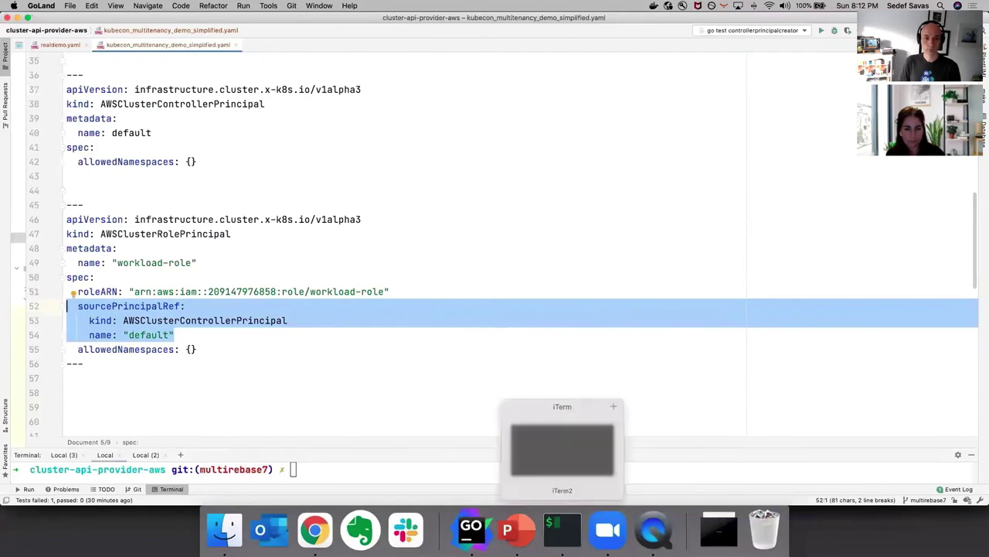
pyautogui.click(562, 450)
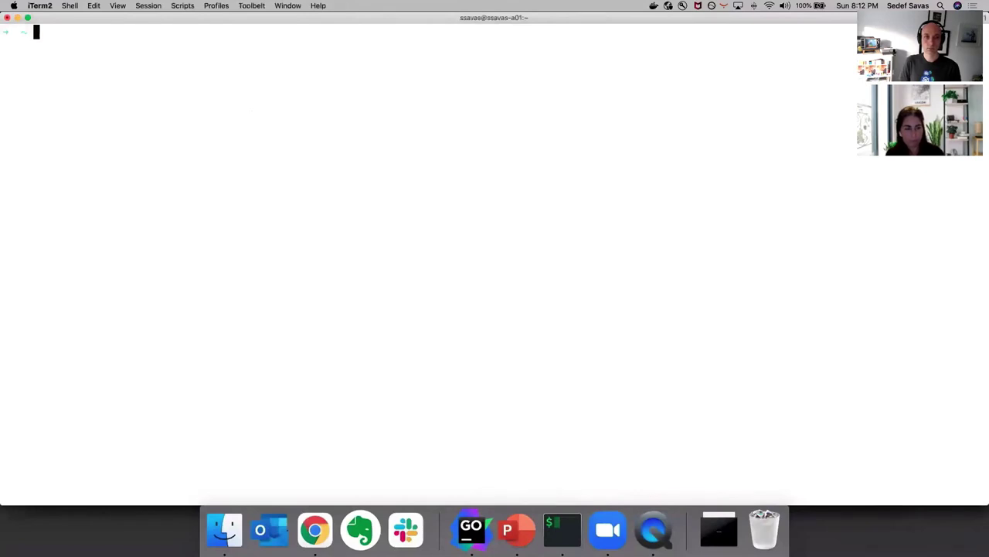
pyautogui.hotkey('ctrl', 'r')
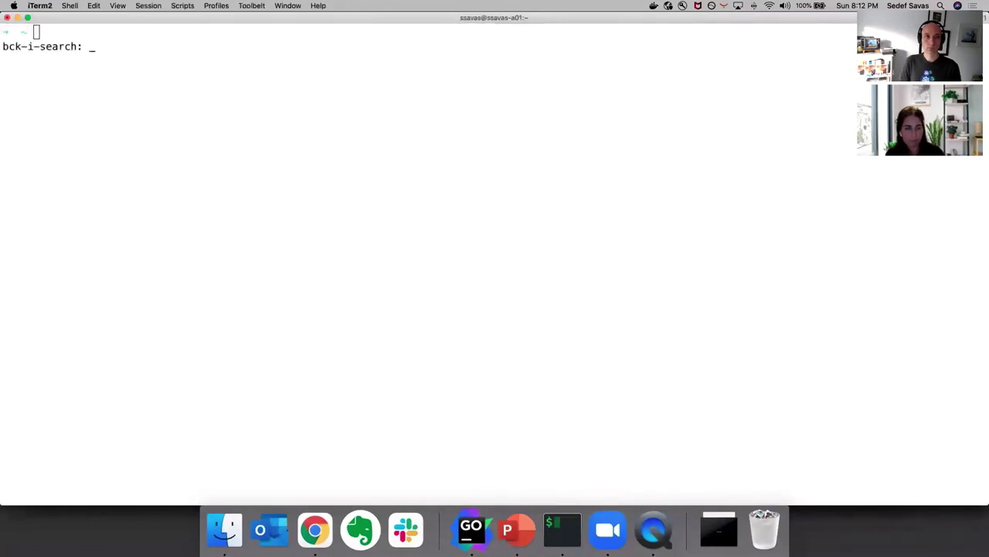
pyautogui.hotkey('ctrl', 'c')
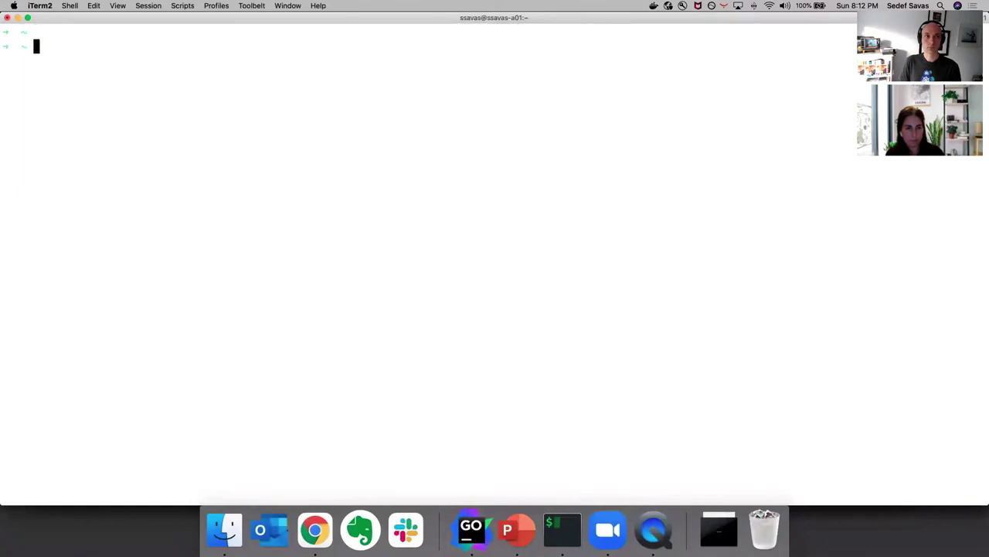
pyautogui.hotkey('ctrl', 'r')
pyautogui.write('get')
pyautogui.press('Return')
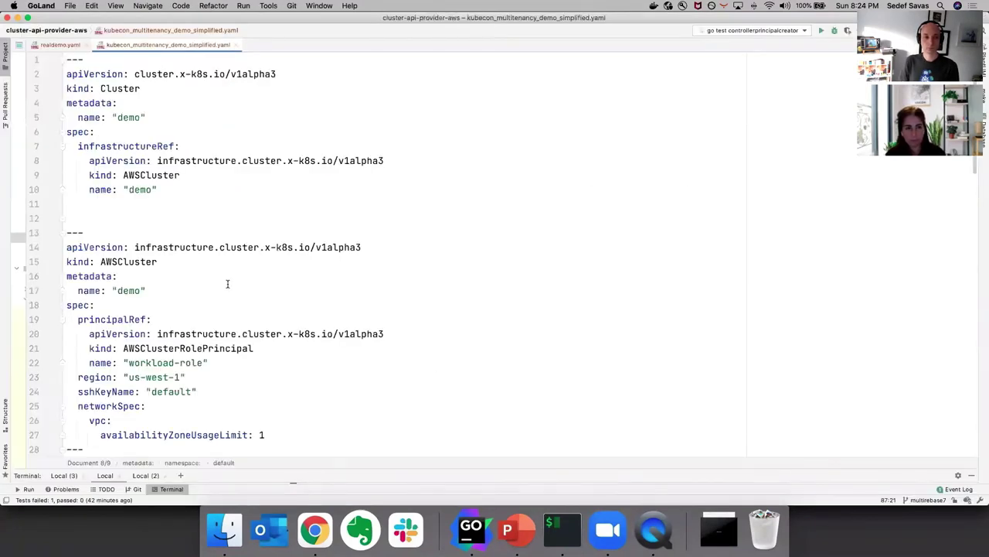
# Step: In GoLand, highlight the demo Cluster definition and the AWSCluster kind and name under its infrastructureRef
pyautogui.moveTo(34, 189); pyautogui.dragTo(35, 78)
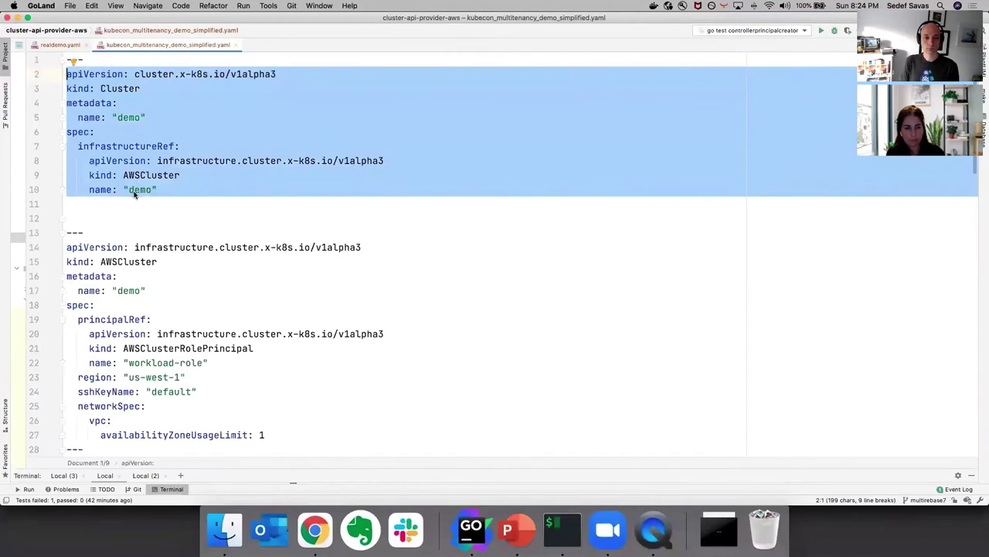
pyautogui.click(172, 190)
pyautogui.moveTo(172, 190); pyautogui.dragTo(67, 177)
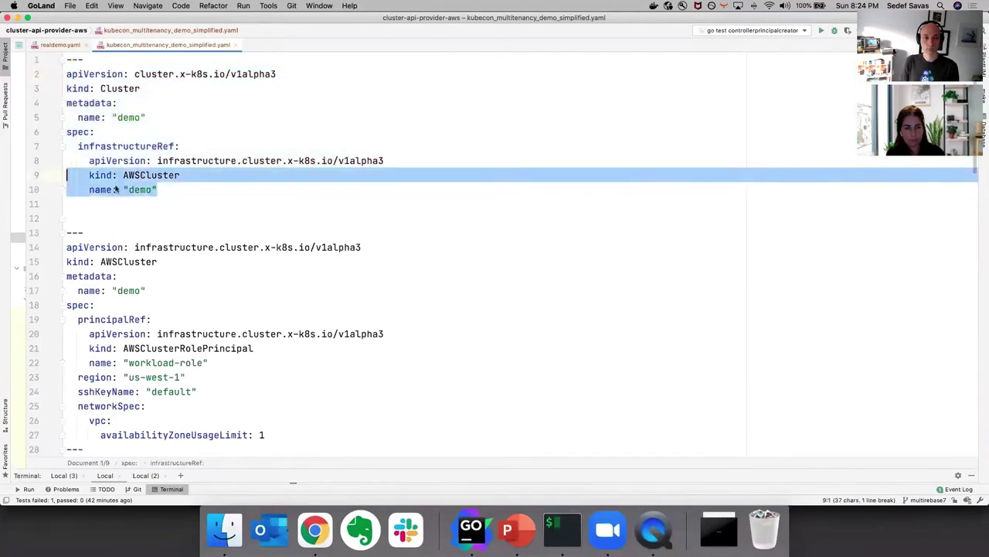
# Step: Highlight the AWSCluster kind and the principalRef entries pointing to the workload-role AWSClusterRolePrincipal
pyautogui.scroll(-2, 229, 251)
pyautogui.click(133, 222)
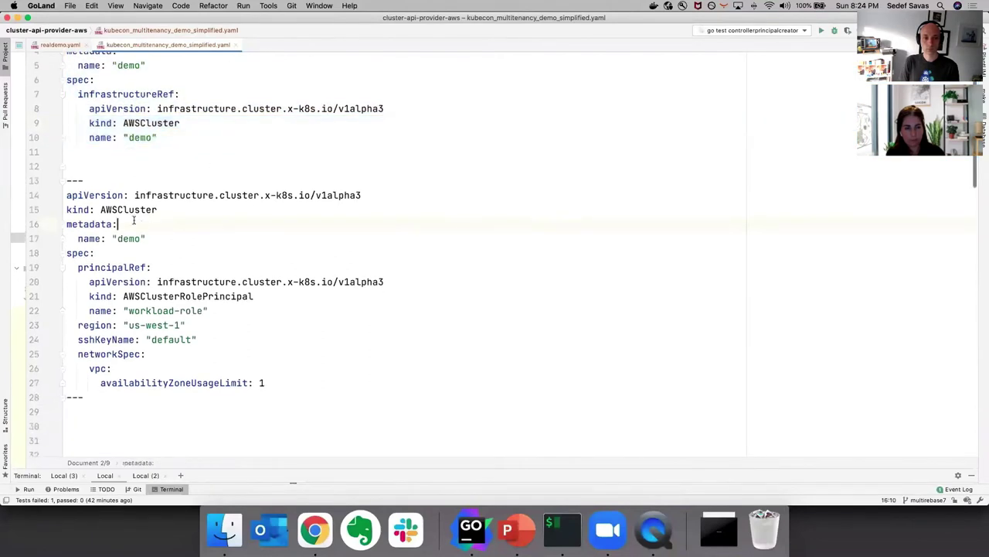
pyautogui.tripleClick(124, 209)
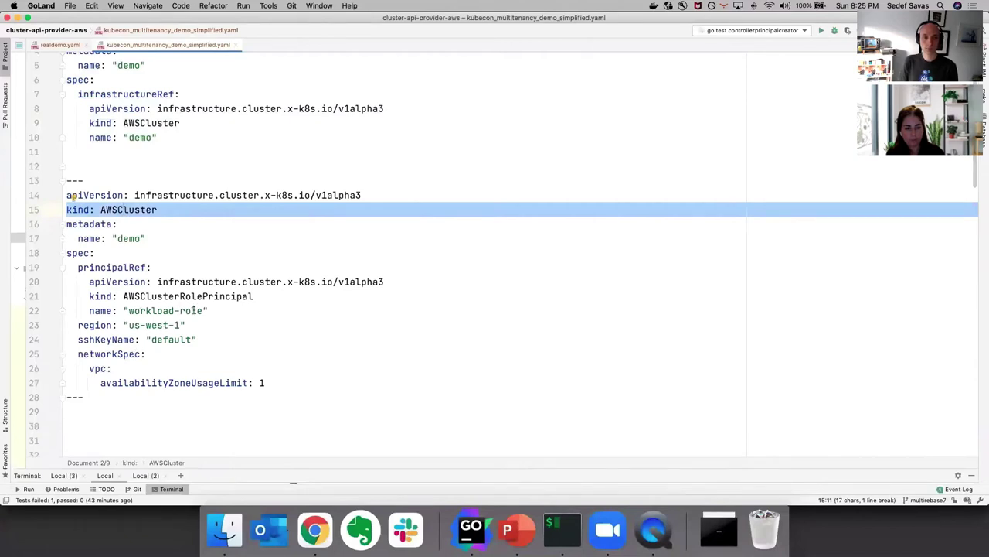
pyautogui.moveTo(206, 310); pyautogui.dragTo(48, 289)
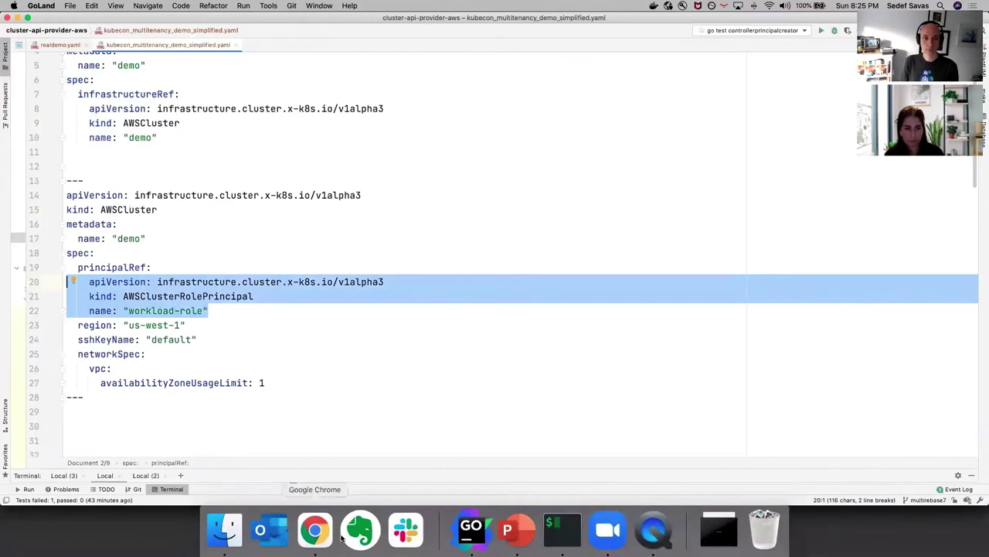
# Step: Switch to Chrome's VPC console, list the subnets and widen the Name column to show the full demo subnet names
pyautogui.click(315, 531)
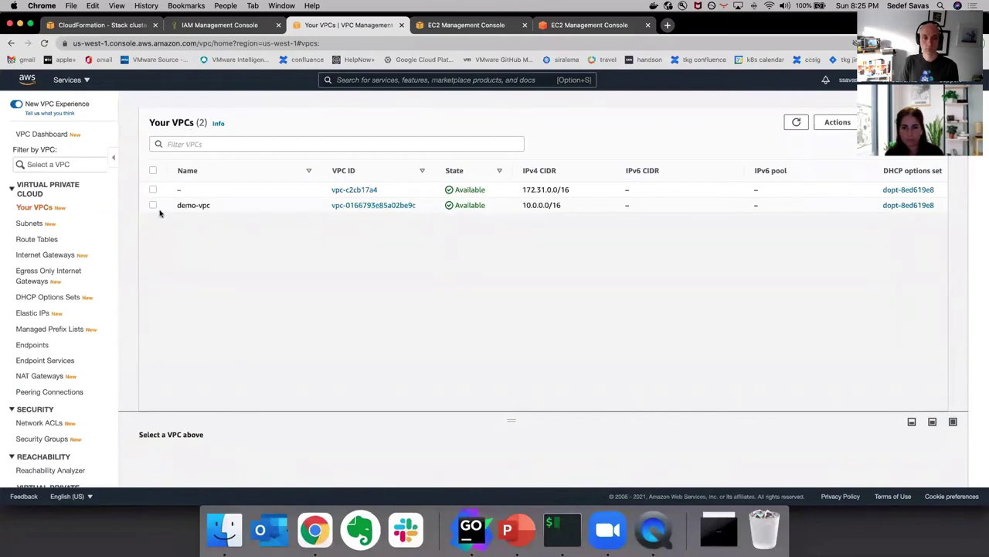
pyautogui.click(28, 224)
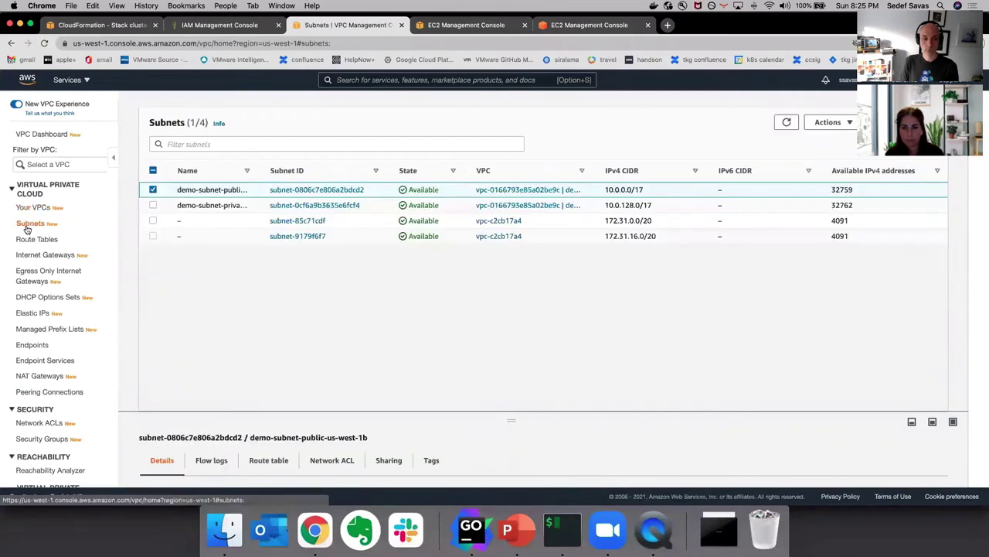
pyautogui.moveTo(260, 170); pyautogui.dragTo(322, 172)
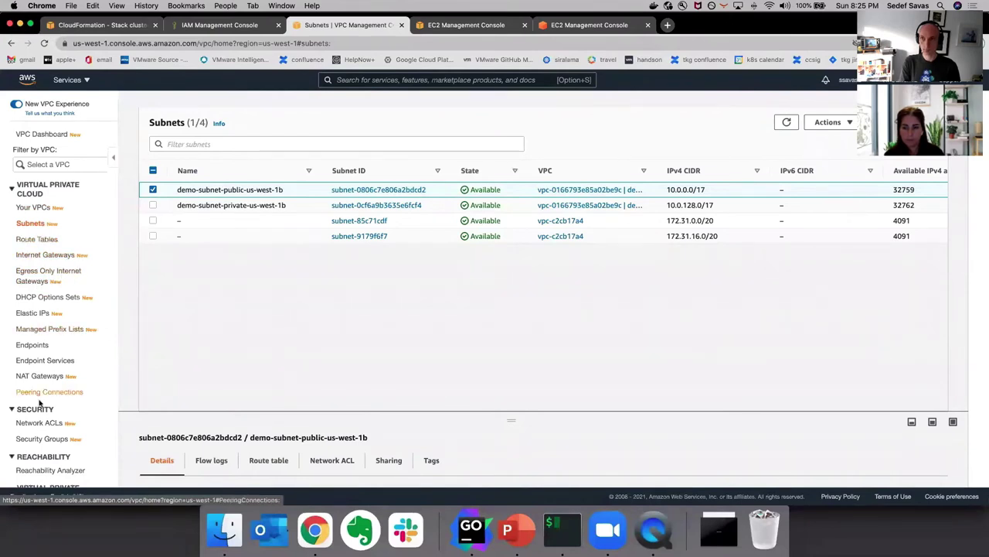
pyautogui.scroll(-2, 38, 394)
pyautogui.scroll(-6, 37, 390)
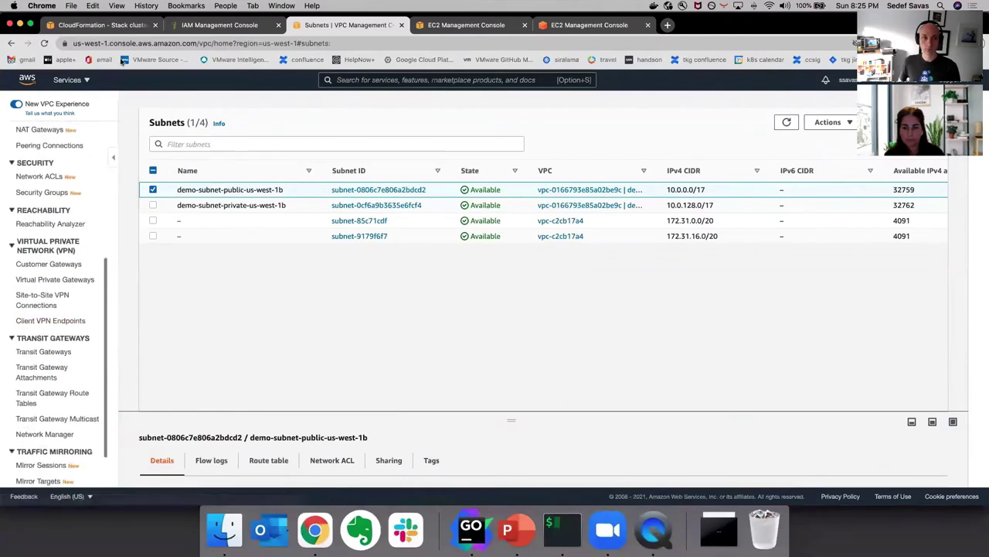
# Step: Show the instances registered with the demo-apiserver load balancer and highlight the control plane instance's name
pyautogui.click(434, 25)
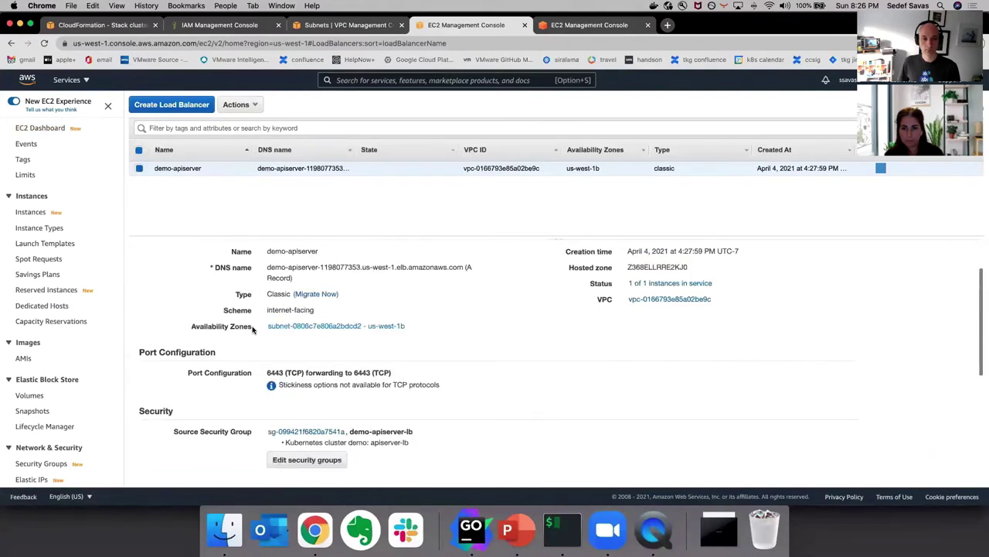
pyautogui.click(211, 270)
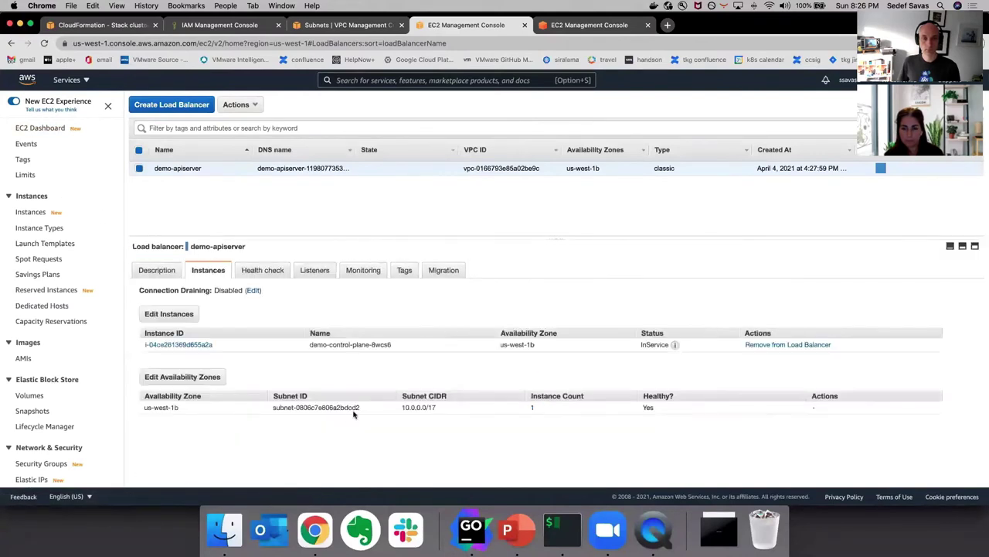
pyautogui.tripleClick(345, 341)
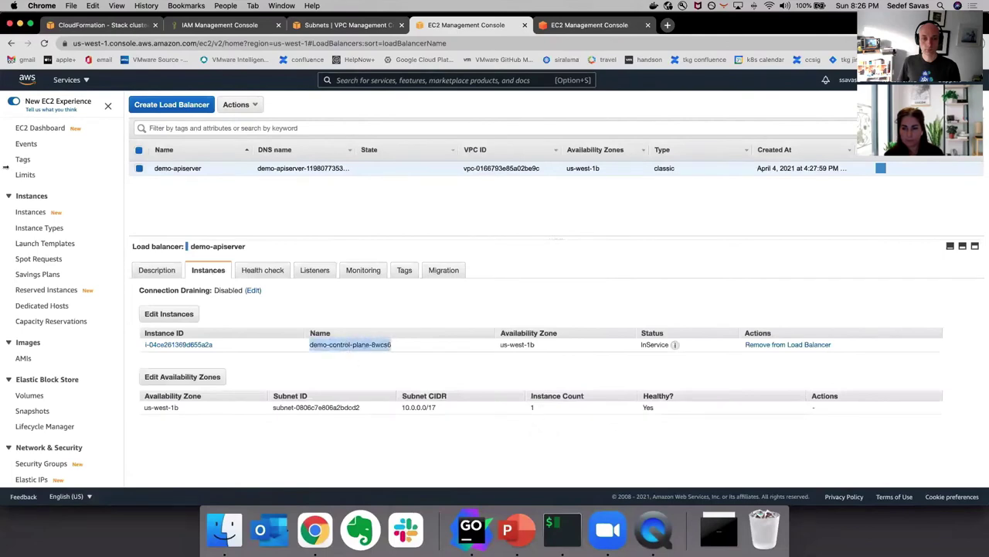
# Step: List the running EC2 instances and highlight the demo control plane instance's name
pyautogui.click(34, 129)
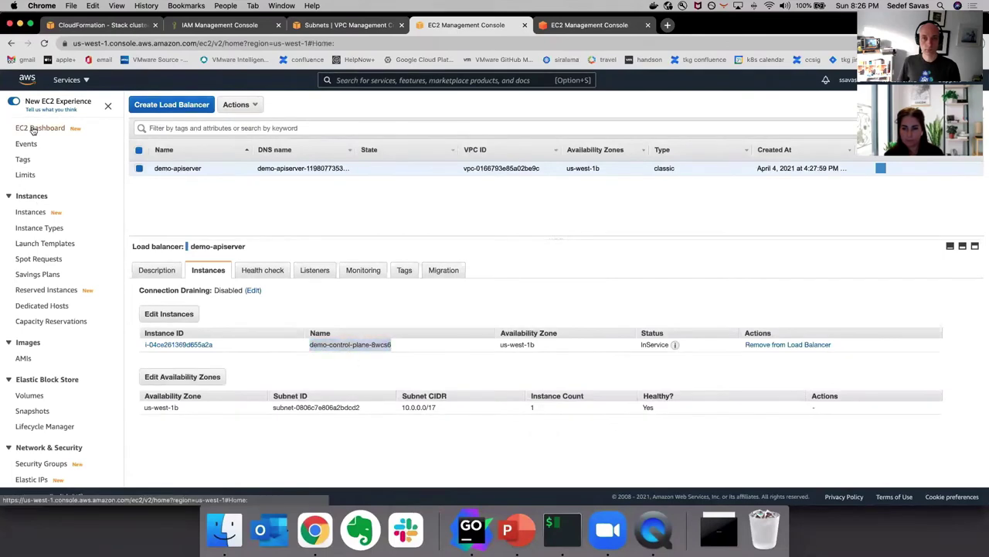
pyautogui.click(177, 221)
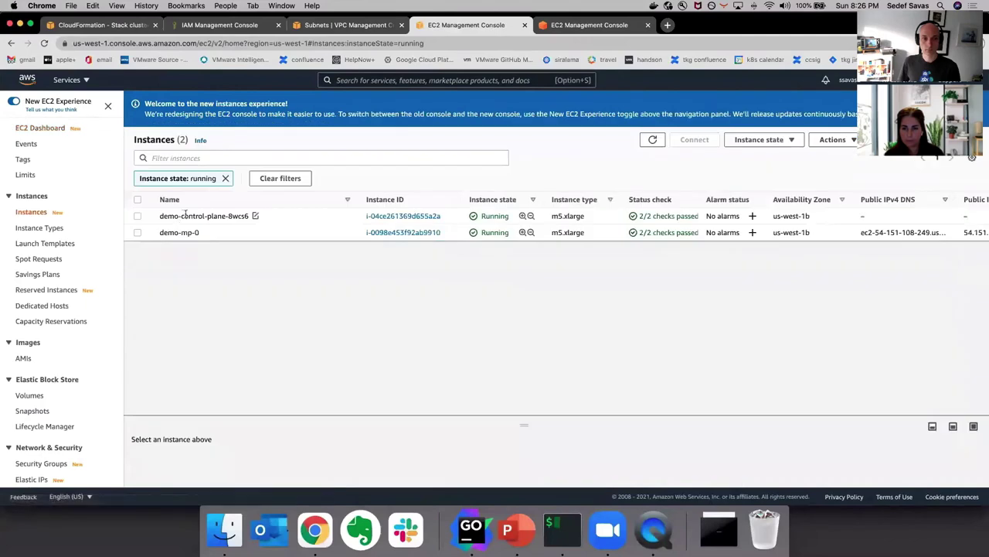
pyautogui.moveTo(157, 216); pyautogui.dragTo(255, 224)
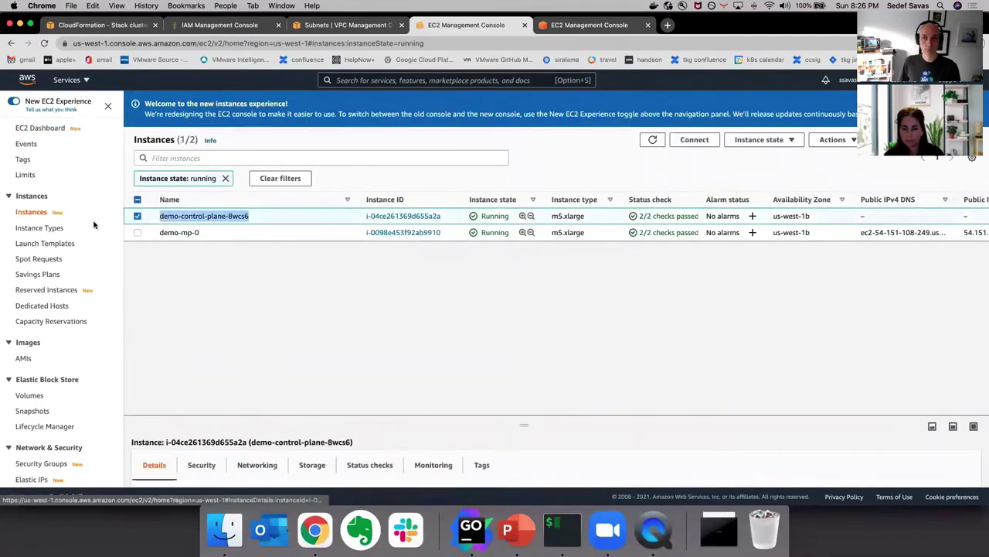
# Step: List the EC2 security groups and show the inbound rules of the demo-controlplane group
pyautogui.scroll(-5, 15, 302)
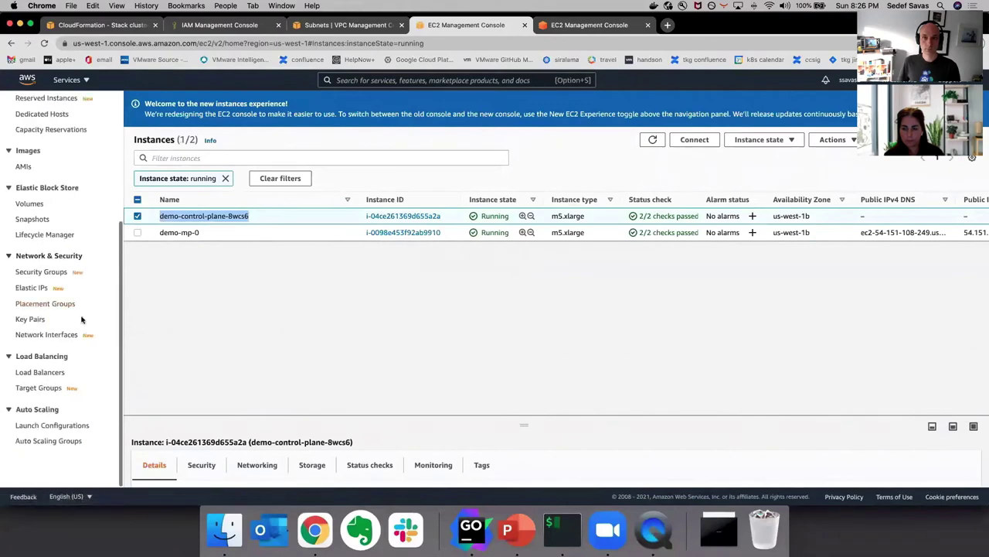
pyautogui.click(42, 274)
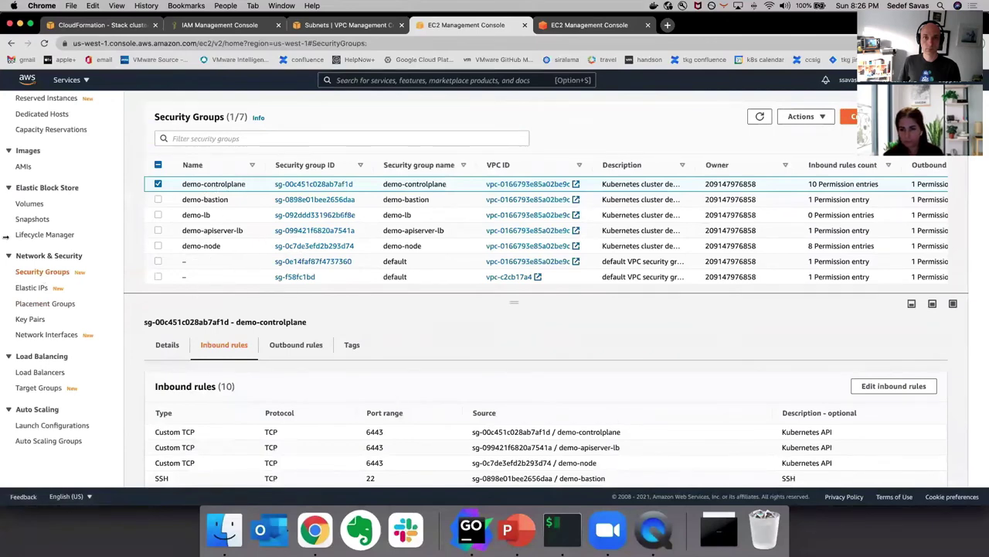
pyautogui.scroll(5, 46, 217)
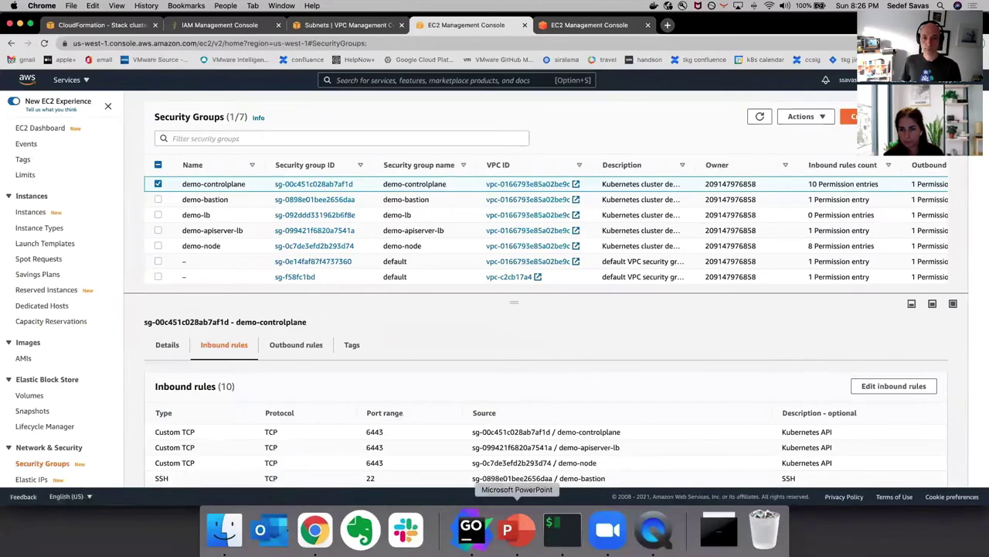
# Step: Switch to GoLand and highlight the MachinePool kind and the AWSMachinePool reference under its infrastructureRef in the demo manifest
pyautogui.click(471, 530)
pyautogui.click(527, 456)
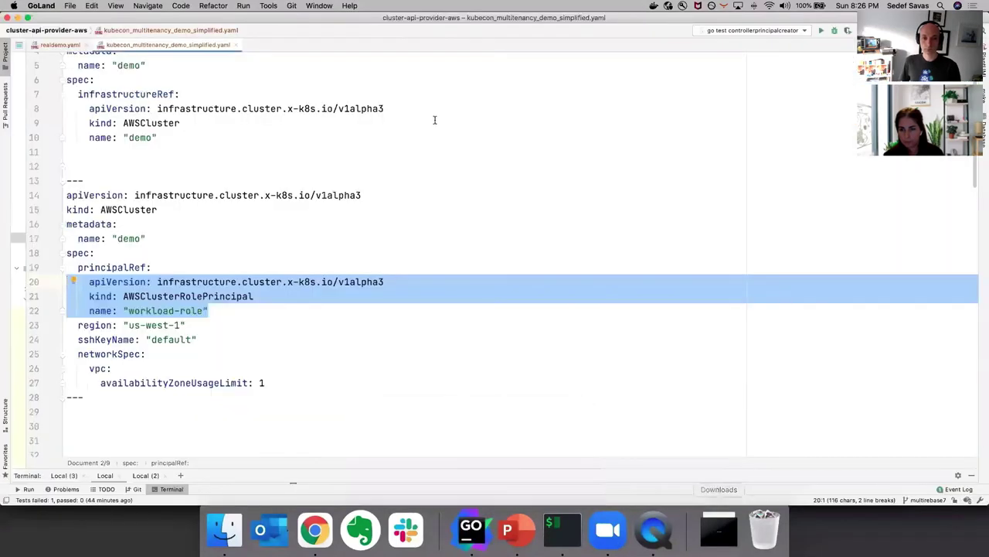
pyautogui.scroll(-4, 446, 147)
pyautogui.scroll(-15, 206, 176)
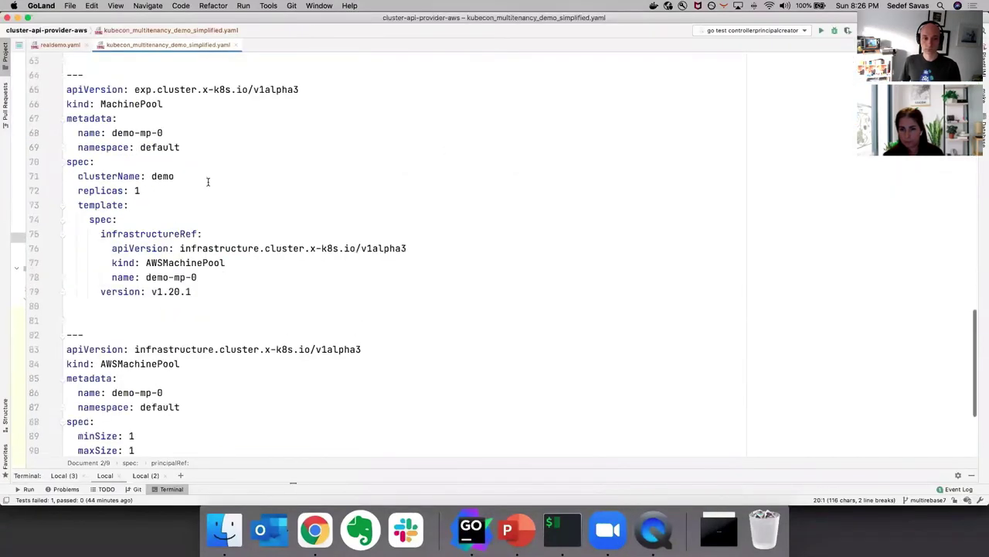
pyautogui.scroll(2, 356, 71)
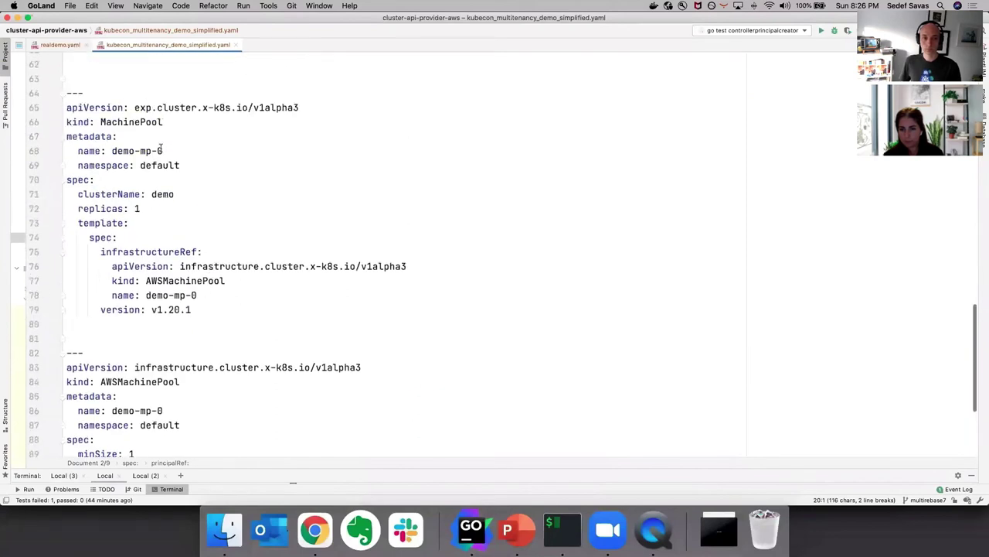
pyautogui.tripleClick(136, 122)
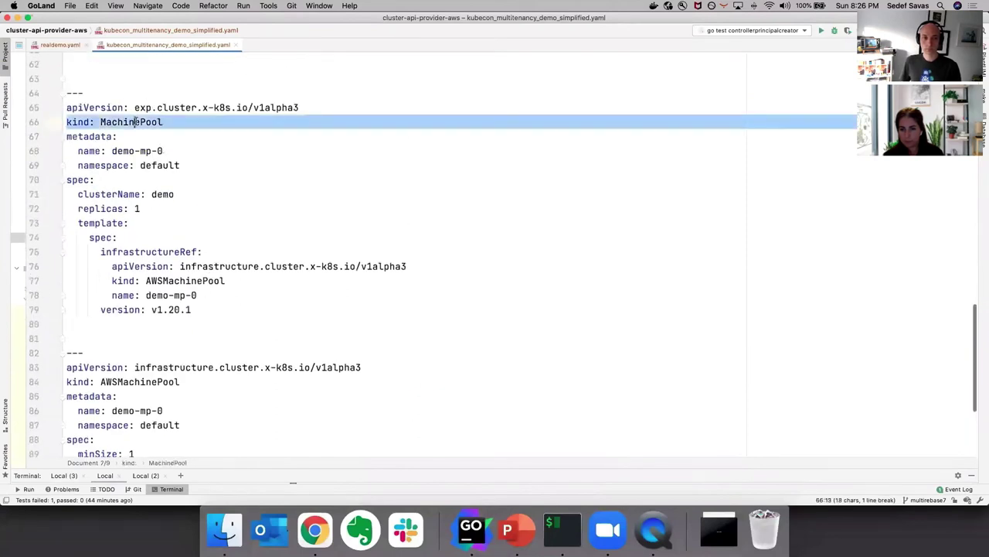
pyautogui.moveTo(198, 295); pyautogui.dragTo(54, 268)
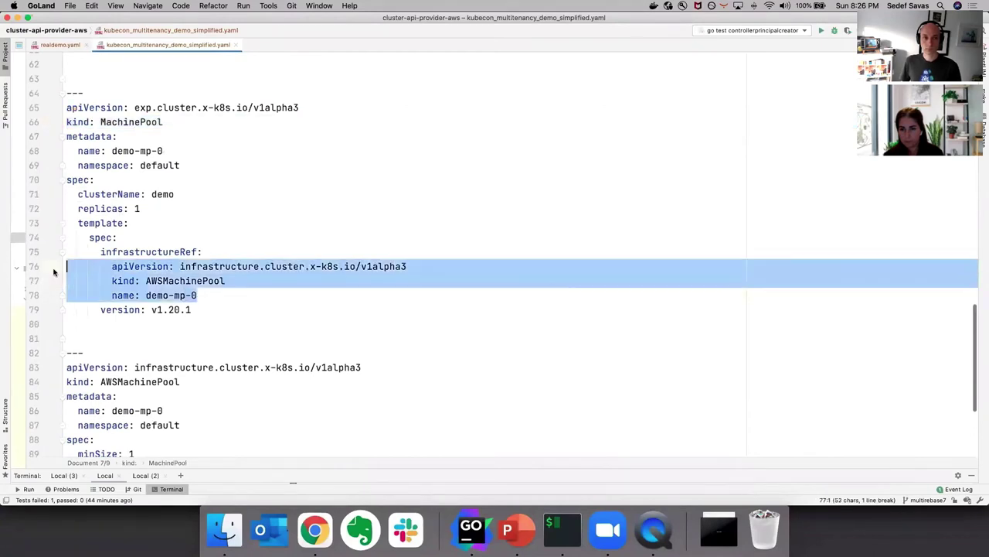
# Step: Highlight the kind line of the AWSMachinePool definition and the awsLaunchTemplate field in its spec
pyautogui.scroll(-3, 243, 342)
pyautogui.click(130, 278)
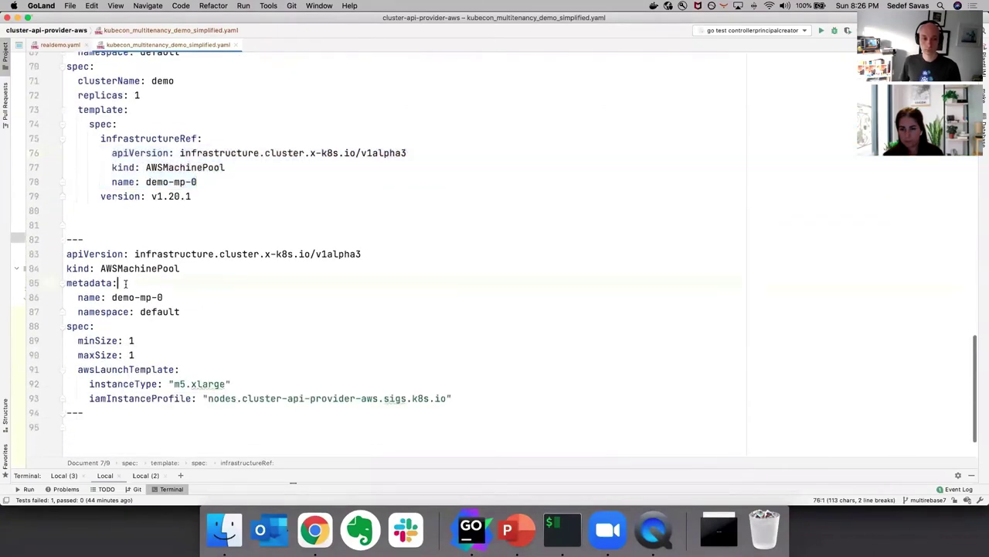
pyautogui.moveTo(205, 266); pyautogui.dragTo(66, 268)
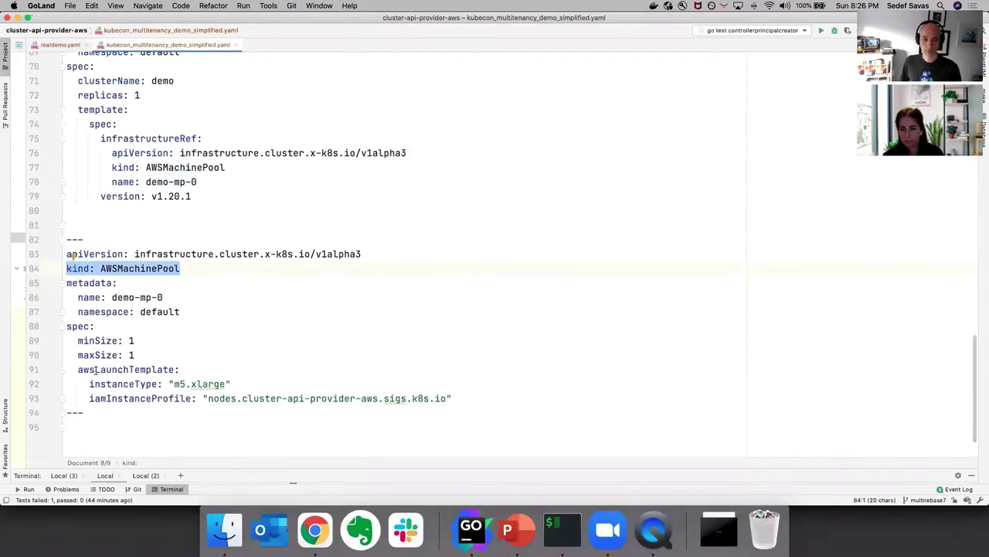
pyautogui.moveTo(95, 370); pyautogui.dragTo(227, 371)
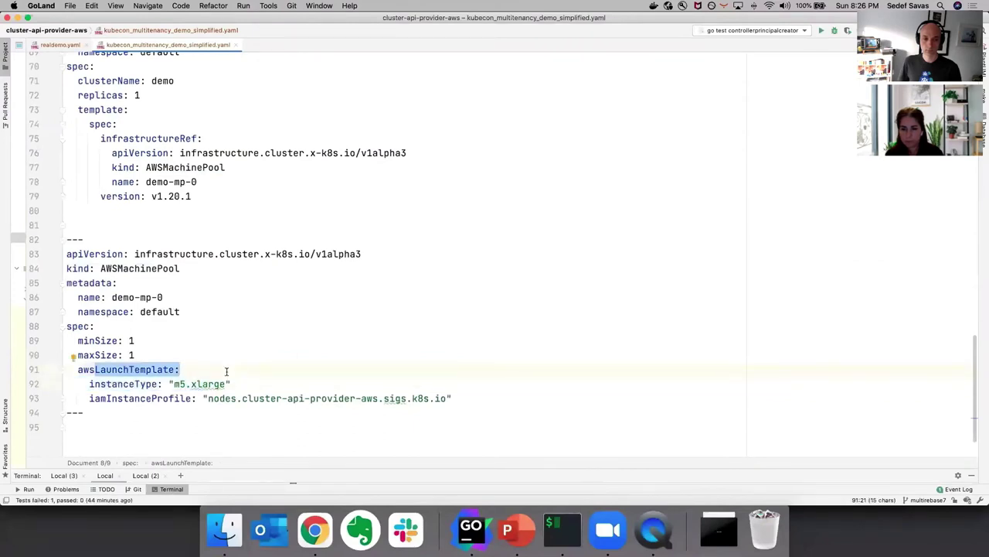
# Step: Switch to Chrome's Auto Scaling groups page and show the demo-mp-0 group's details, including its launch template section
pyautogui.click(321, 531)
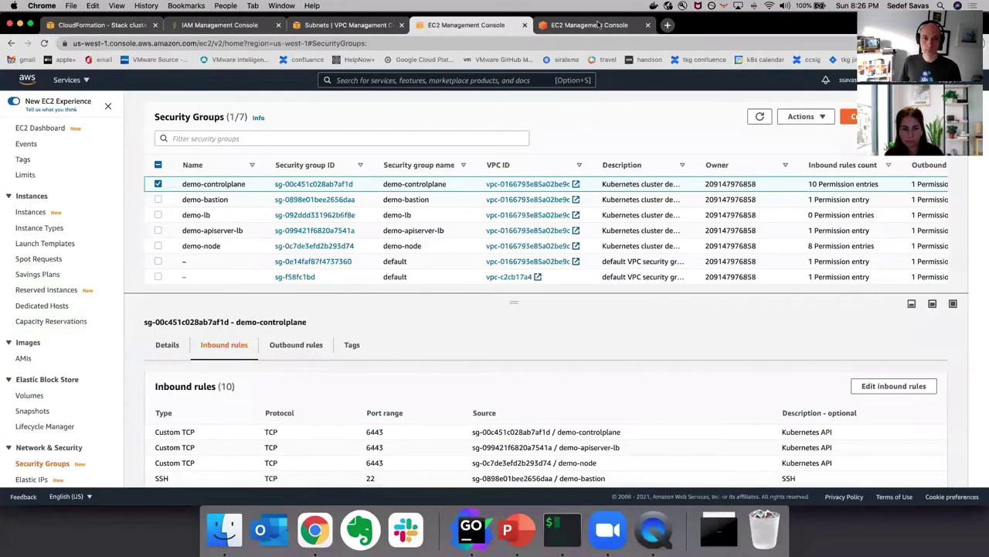
pyautogui.hotkey('ctrl', 'Tab')
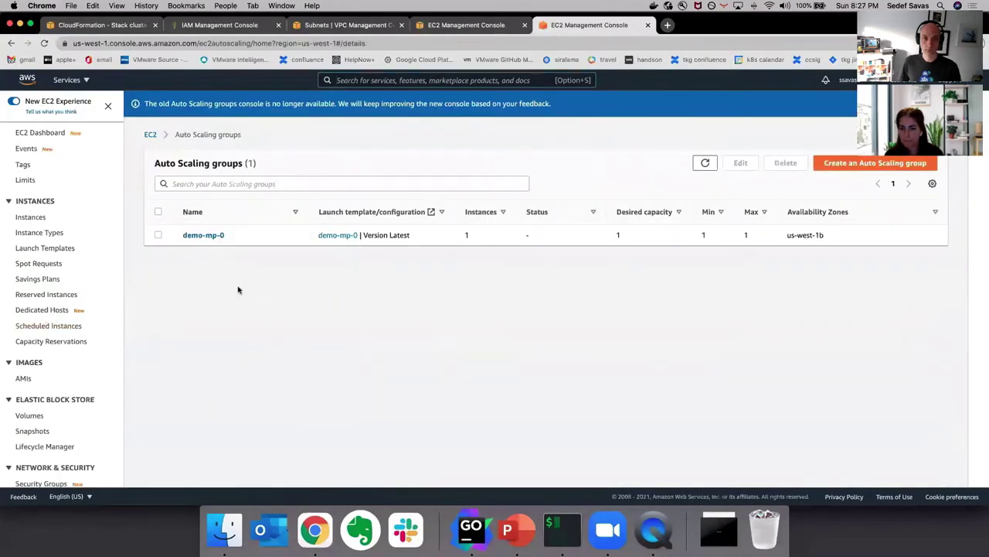
pyautogui.click(205, 235)
pyautogui.scroll(-1, 358, 429)
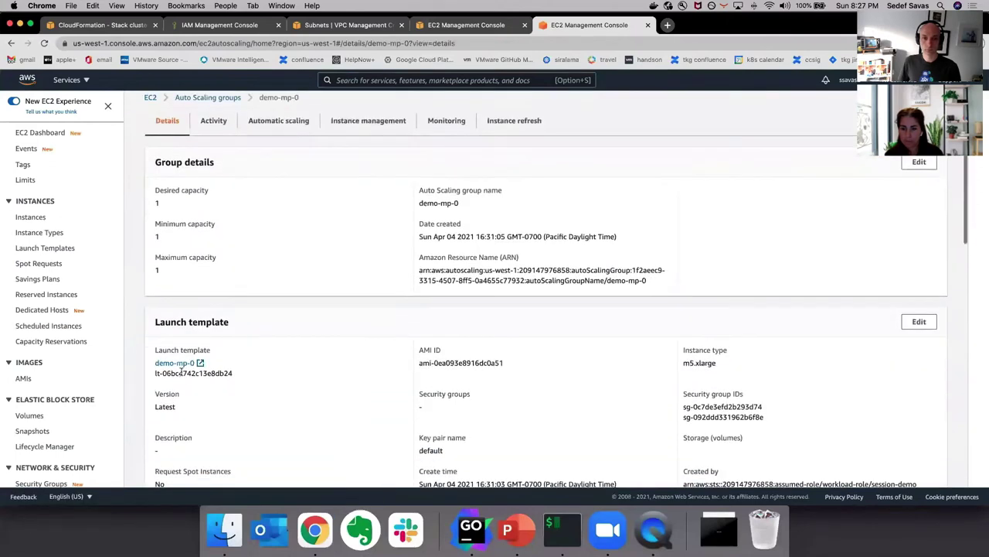
# Step: Open the launch template used by the demo-mp-0 Auto Scaling group and review its version and instance details
pyautogui.click(178, 372)
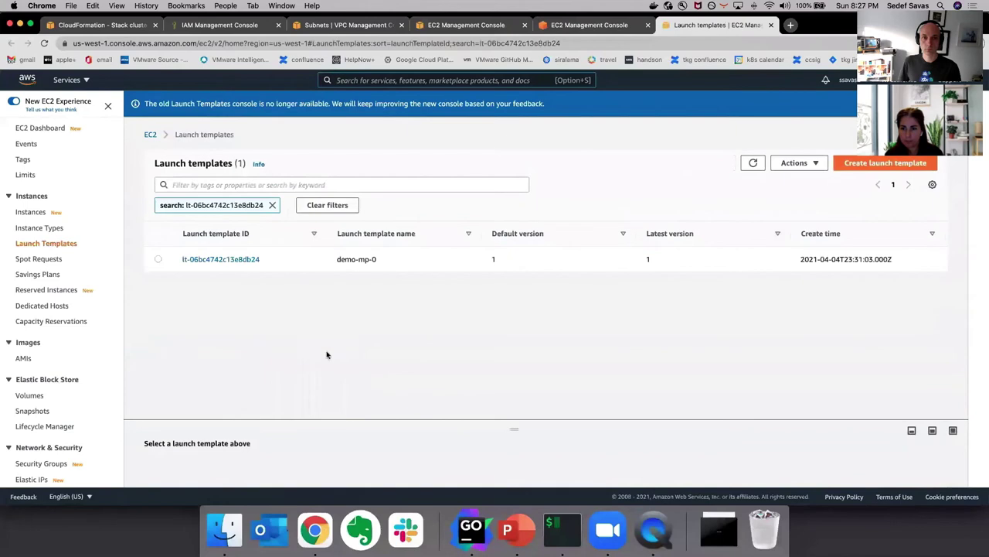
pyautogui.click(213, 262)
pyautogui.scroll(-1, 402, 441)
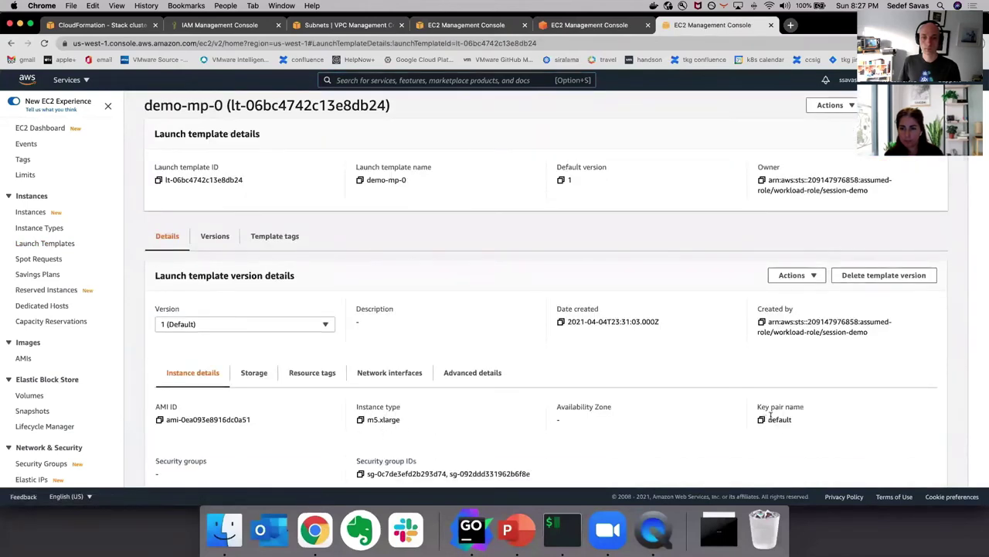
pyautogui.scroll(1, 247, 273)
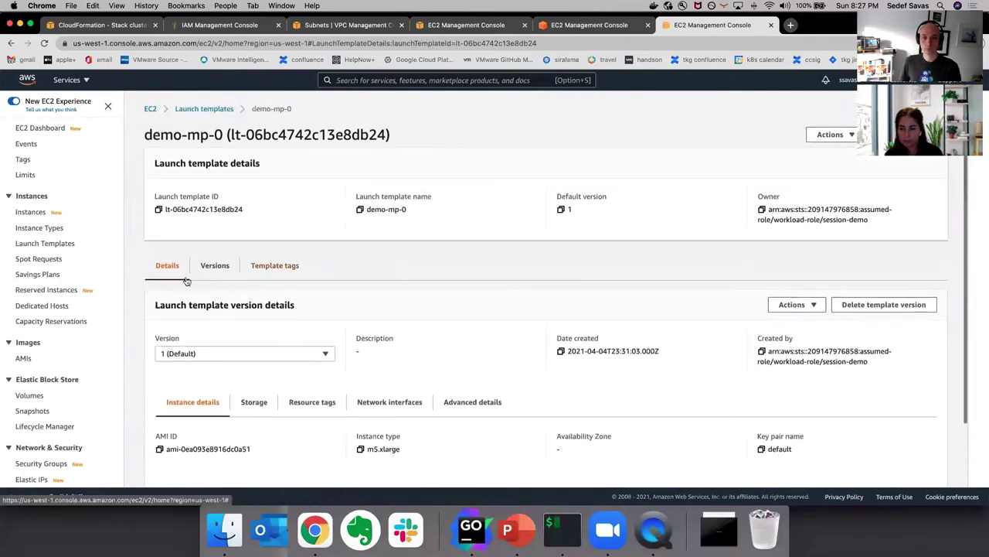
# Step: Return to the list of running EC2 instances and highlight the demo-mp-0 machine pool instance's name
pyautogui.click(35, 129)
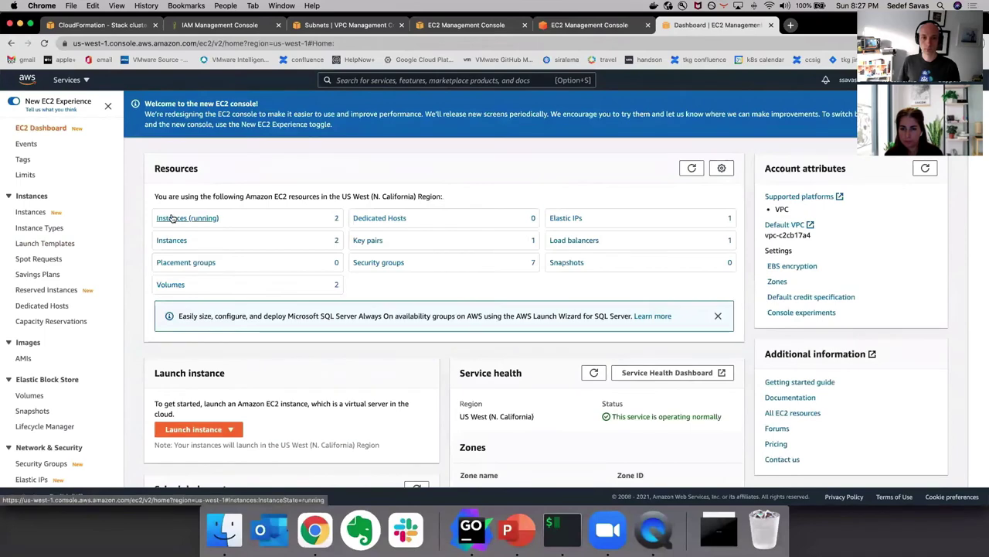
pyautogui.click(163, 218)
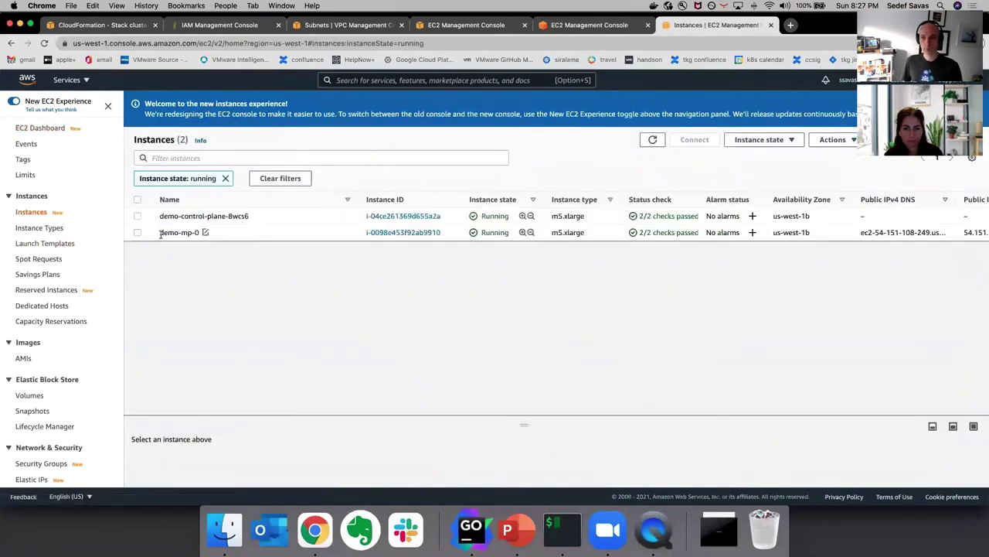
pyautogui.moveTo(159, 232); pyautogui.dragTo(261, 366)
pyautogui.moveTo(193, 249); pyautogui.dragTo(206, 231)
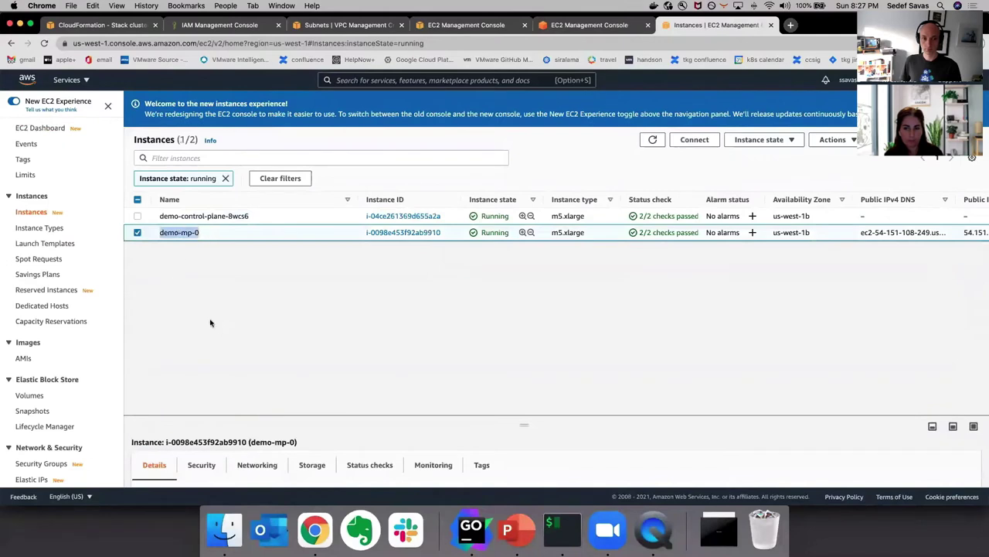